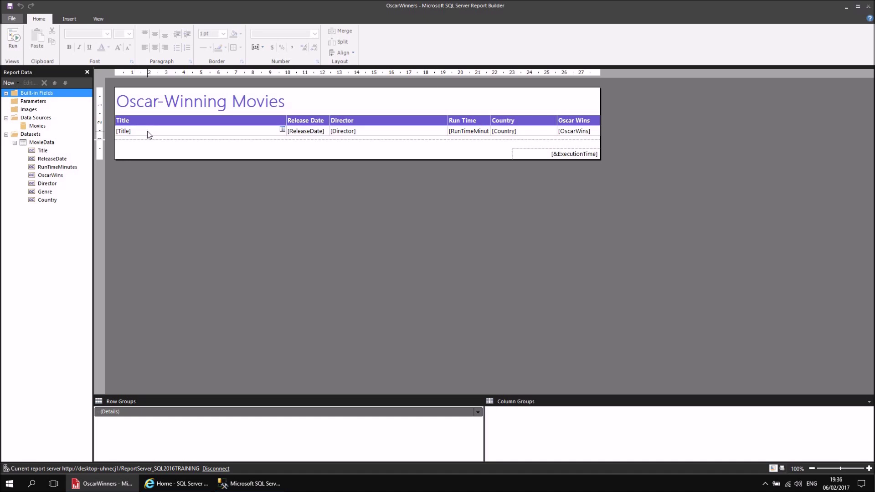
Step: Preview the OscarWinners report, return to its design, and switch to SQL Server Management Studio to view the databases
{"action": "left_click", "coordinate": [13, 39]}
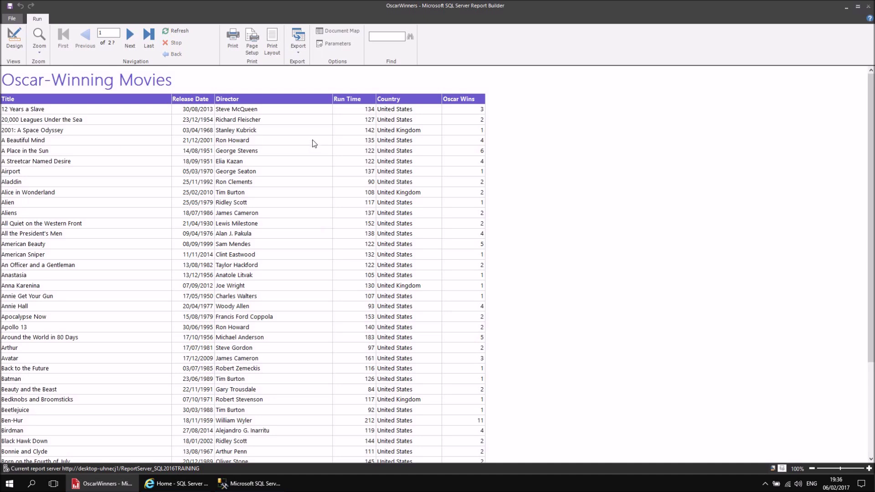
{"action": "left_click", "coordinate": [15, 38]}
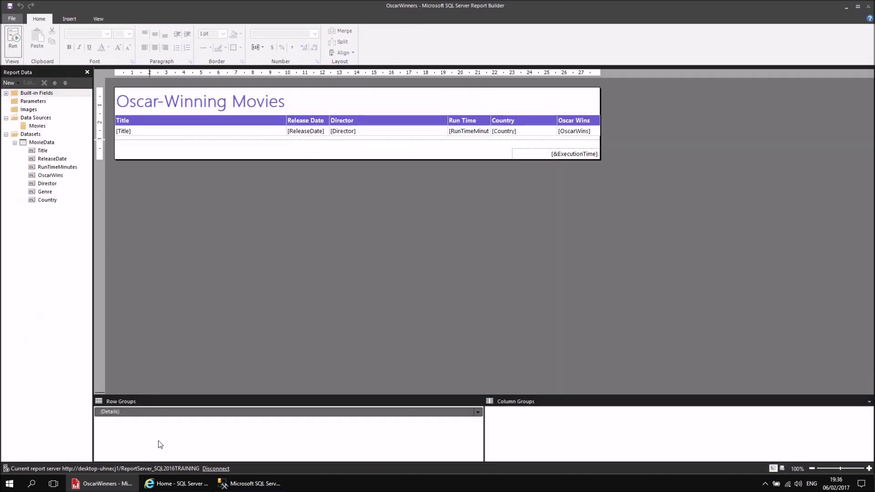
{"action": "left_click", "coordinate": [254, 485]}
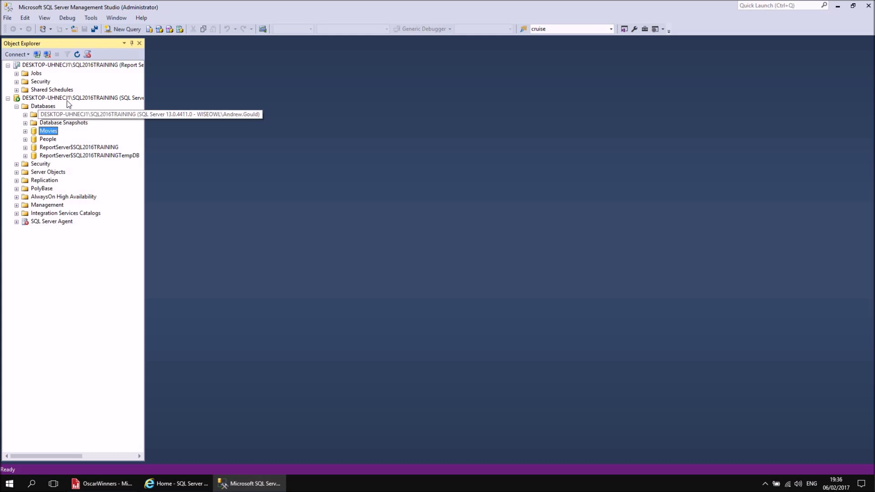
Step: Switch back to Report Builder, run the OscarWinners report and view the available export formats
{"action": "left_click", "coordinate": [114, 484]}
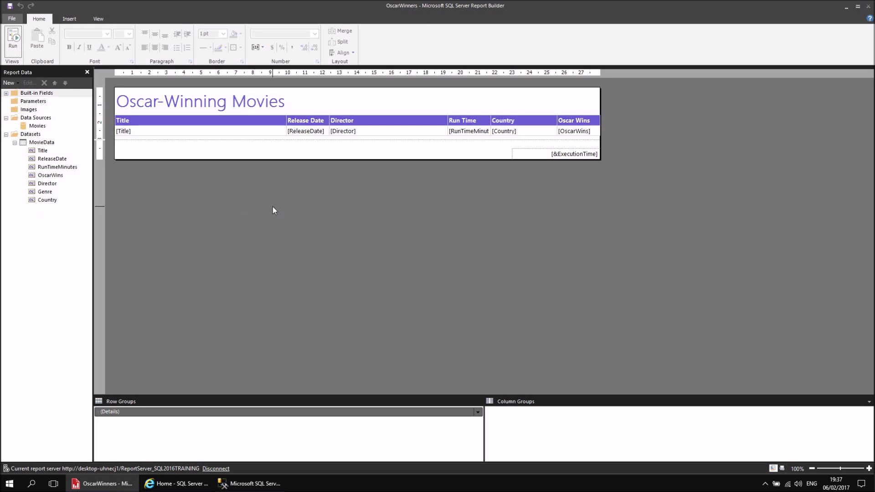
{"action": "left_click", "coordinate": [14, 43]}
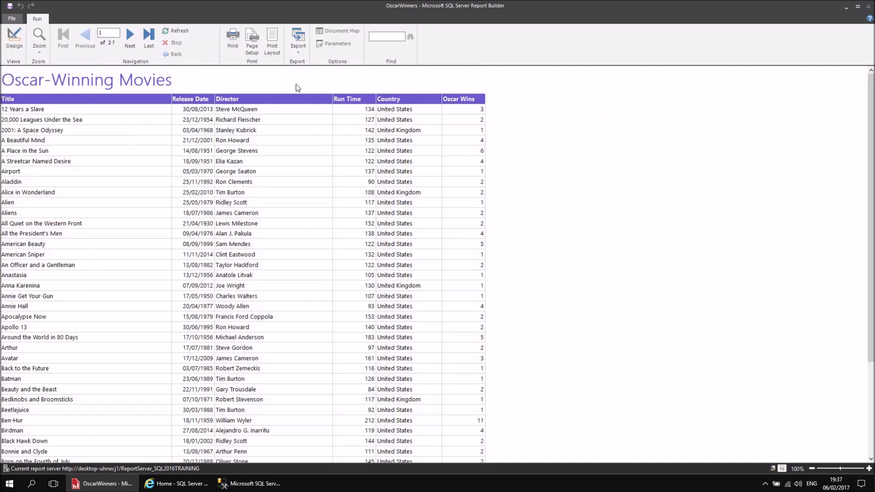
{"action": "left_click", "coordinate": [299, 50]}
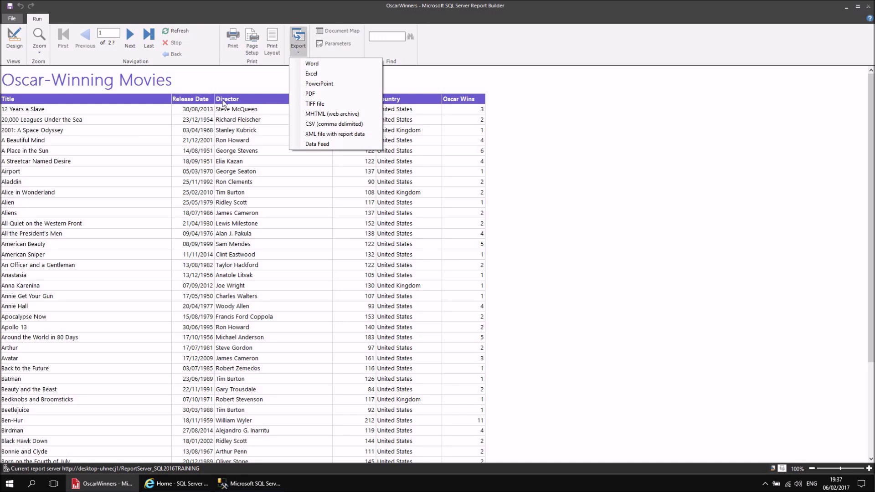
{"action": "left_click", "coordinate": [229, 83]}
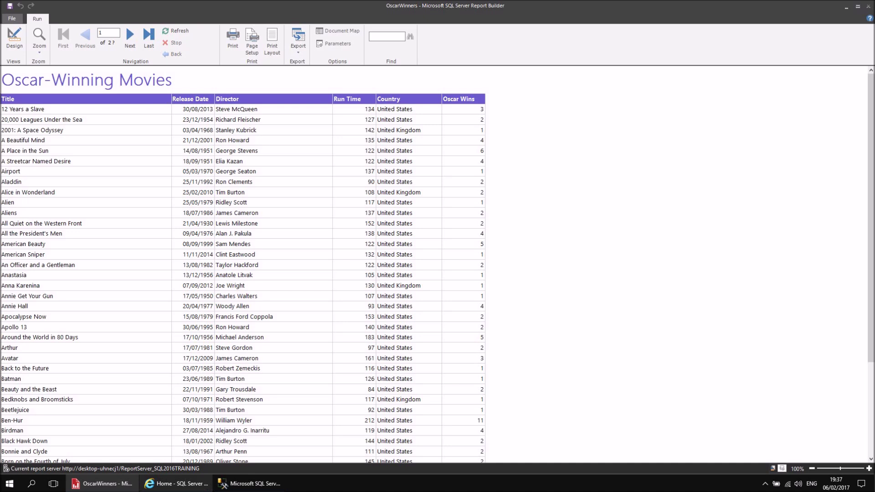
Step: Switch to the Reporting Services web portal, open OscarWinners from the Movies folder and view its export formats
{"action": "left_click", "coordinate": [170, 485]}
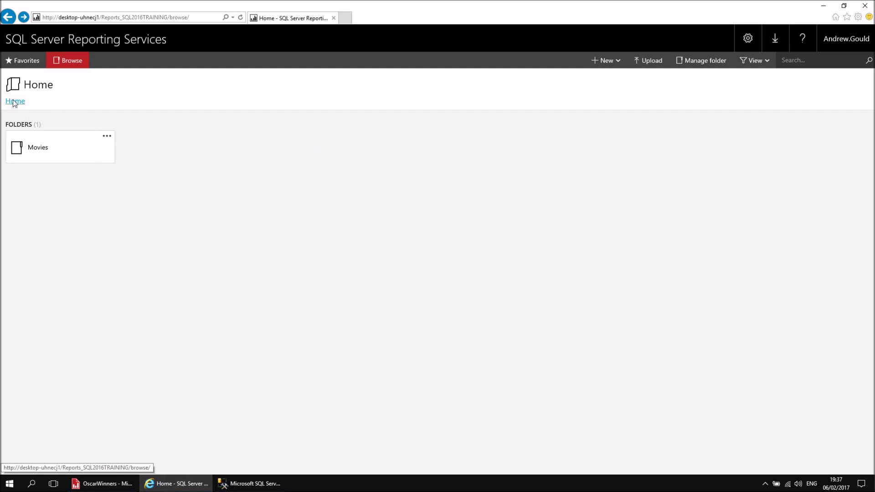
{"action": "left_click", "coordinate": [31, 149]}
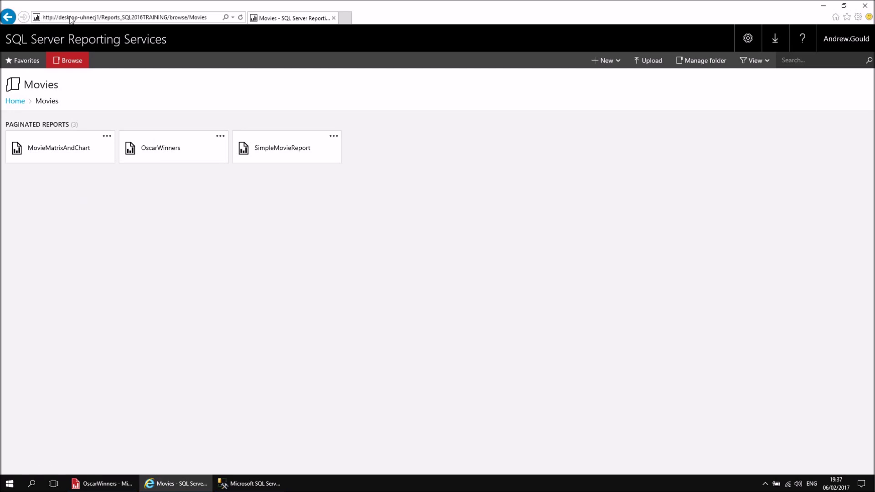
{"action": "left_click", "coordinate": [165, 152]}
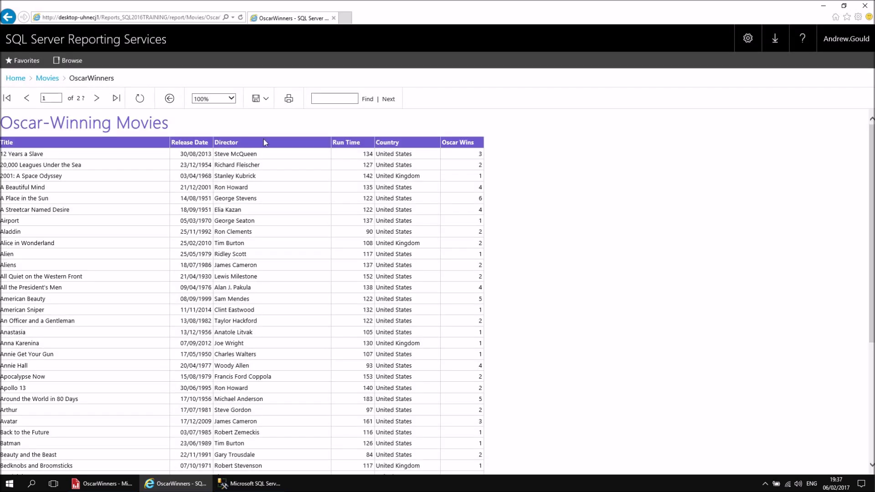
{"action": "left_click", "coordinate": [264, 99]}
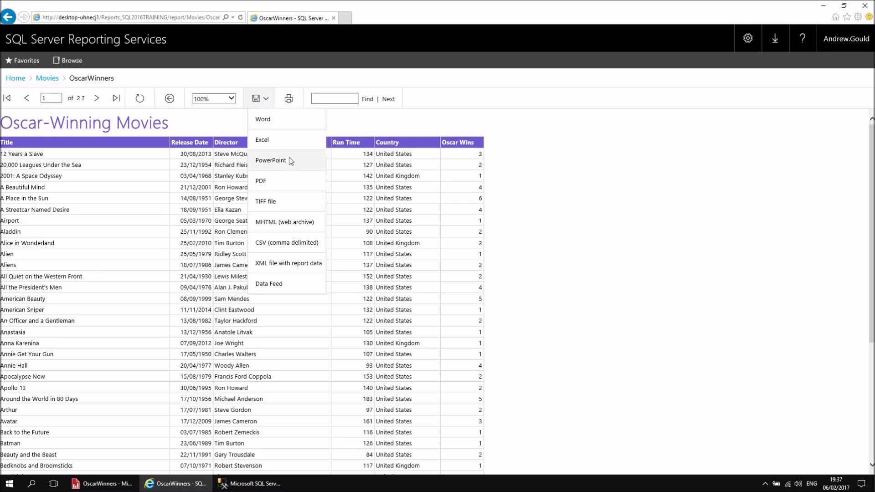
{"action": "left_click", "coordinate": [612, 157]}
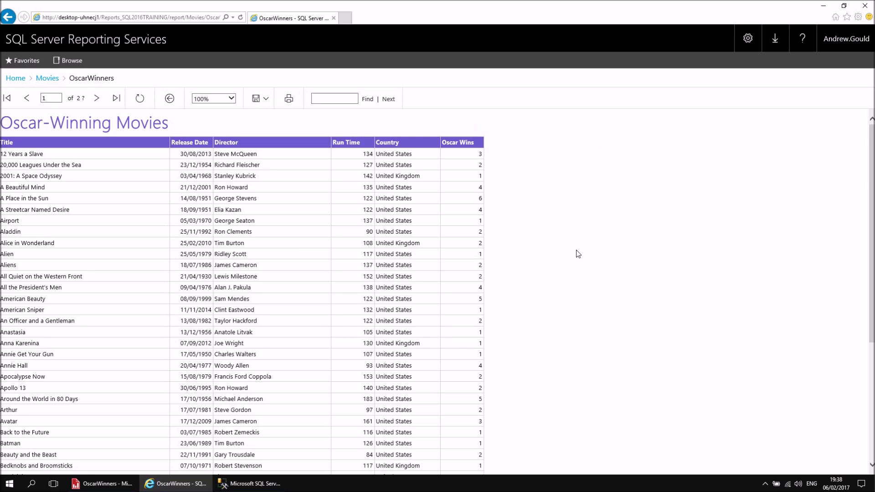
Step: Switch back to Report Builder and return the OscarWinners report to design view
{"action": "left_click", "coordinate": [129, 484]}
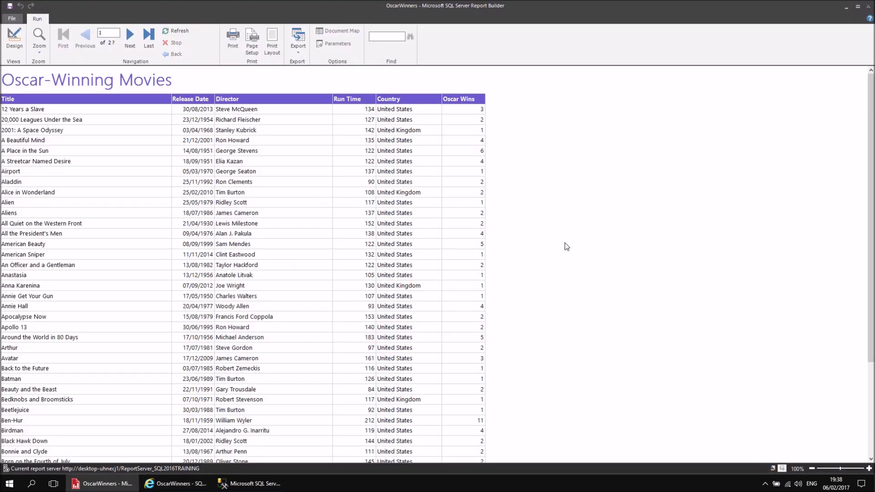
{"action": "left_click", "coordinate": [19, 38]}
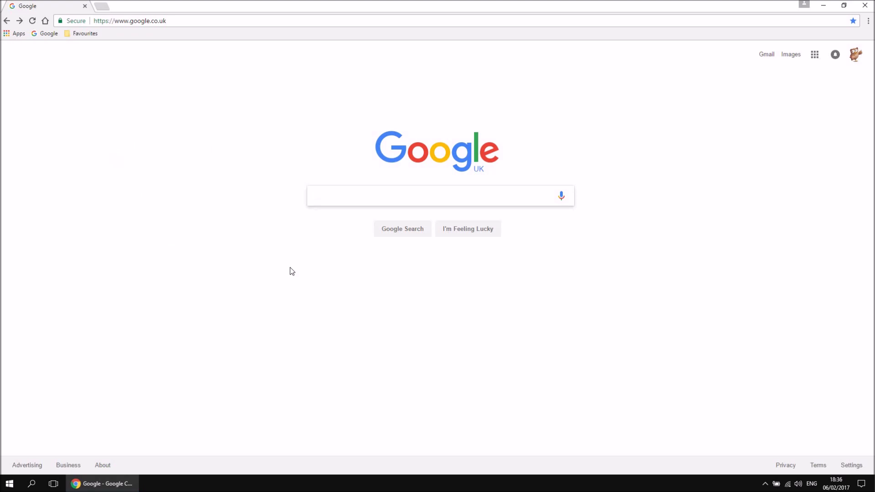
Step: Search Google for "report builder 2016"
{"action": "type", "text": "report"}
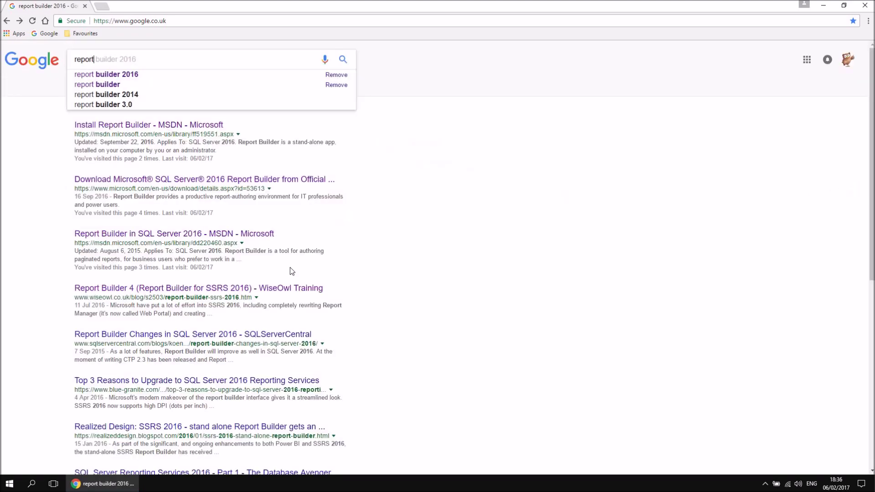
{"action": "key", "text": "Down"}
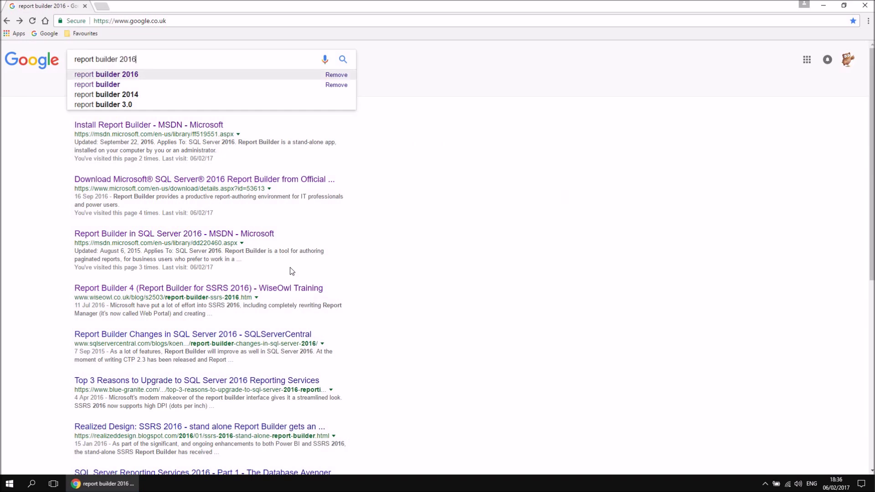
{"action": "key", "text": "Return"}
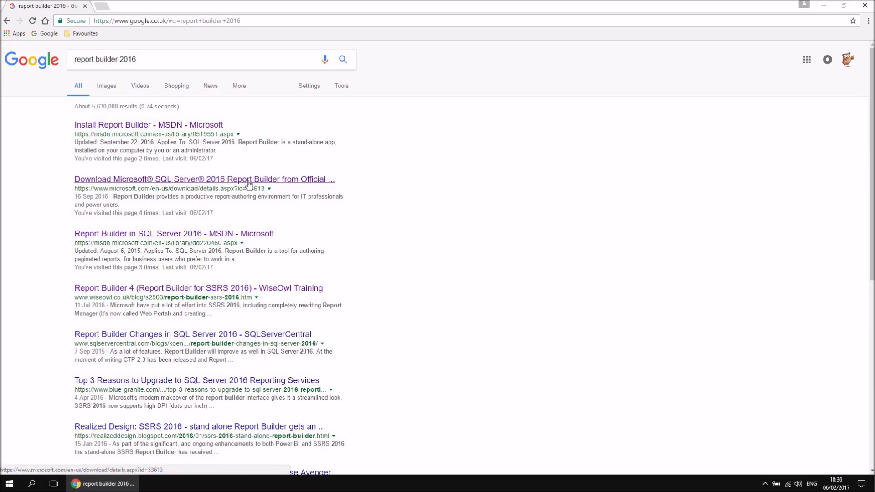
Step: Open Microsoft's official SQL Server 2016 Report Builder download page and download the English version
{"action": "left_click", "coordinate": [267, 180]}
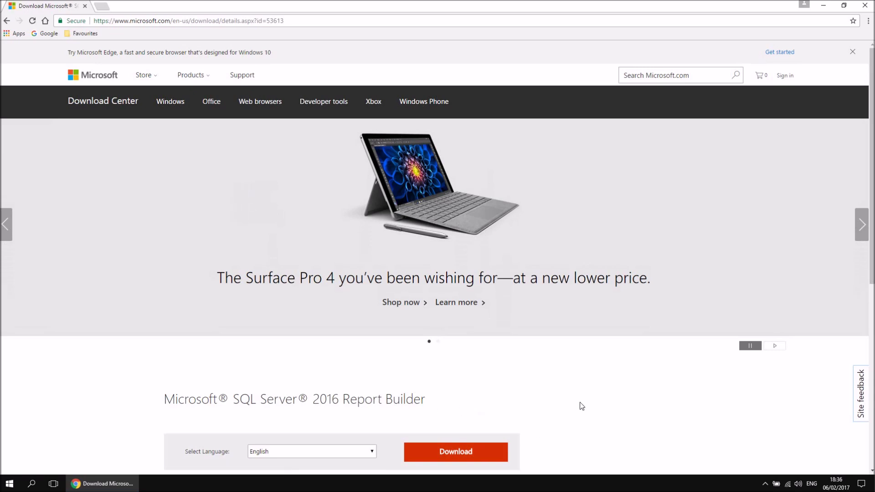
{"action": "scroll", "coordinate": [582, 405], "scroll_direction": "down", "scroll_amount": 1}
{"action": "left_click", "coordinate": [452, 398]}
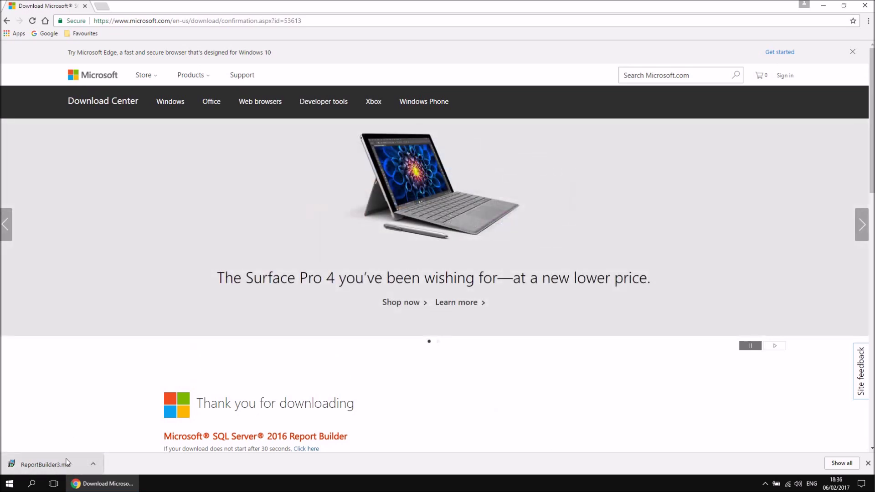
Step: Show the downloaded ReportBuilder3.msi in its folder and launch the installer
{"action": "left_click", "coordinate": [94, 465]}
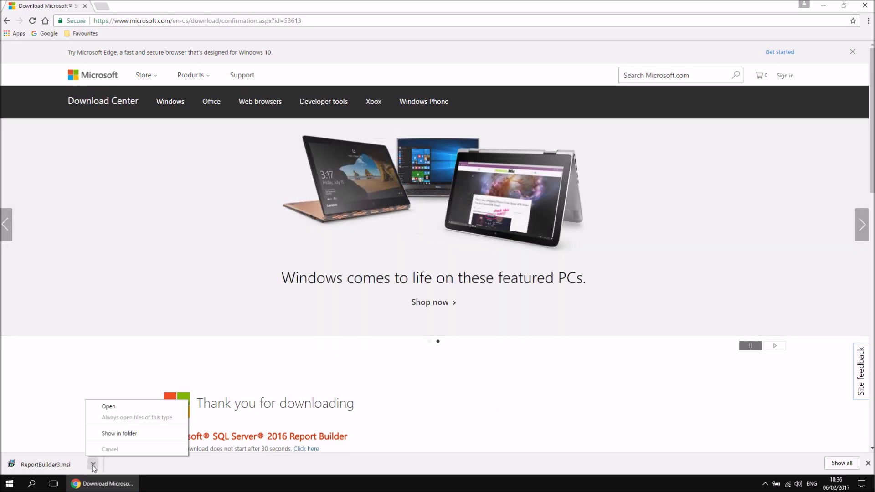
{"action": "left_click", "coordinate": [125, 433]}
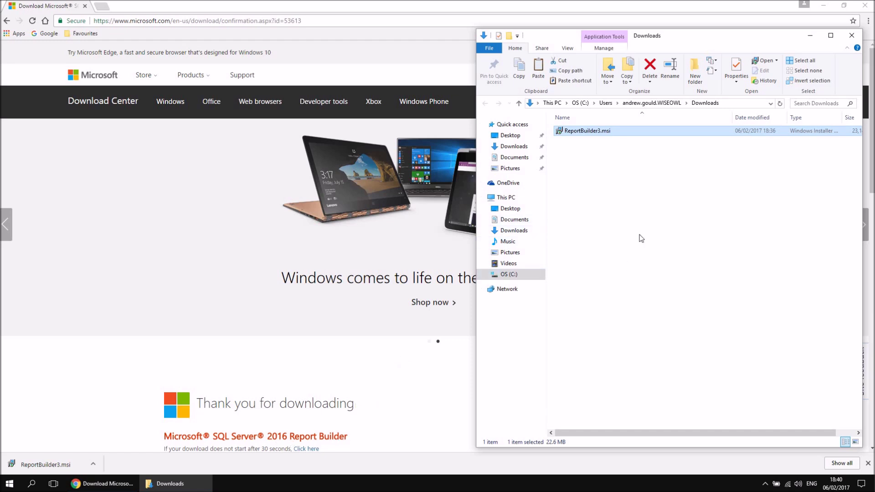
{"action": "double_click", "coordinate": [572, 131]}
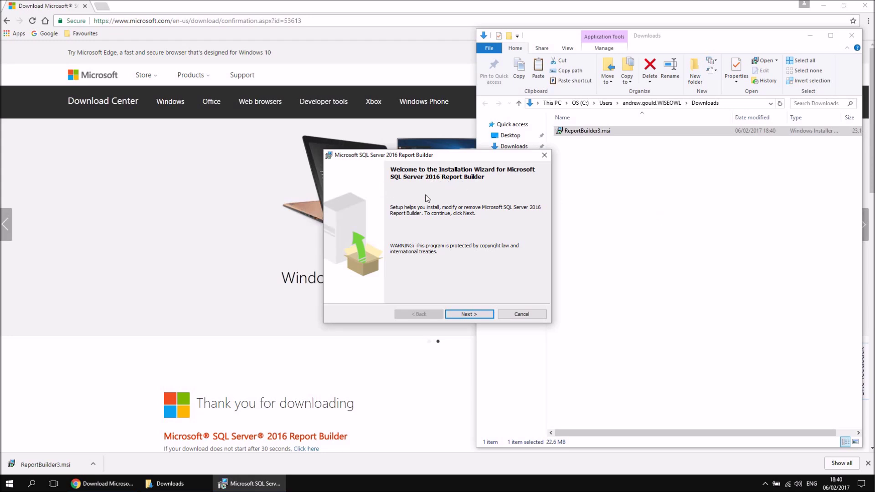
Step: Start the installation wizard, read through the license agreement and accept its terms
{"action": "left_click", "coordinate": [476, 316]}
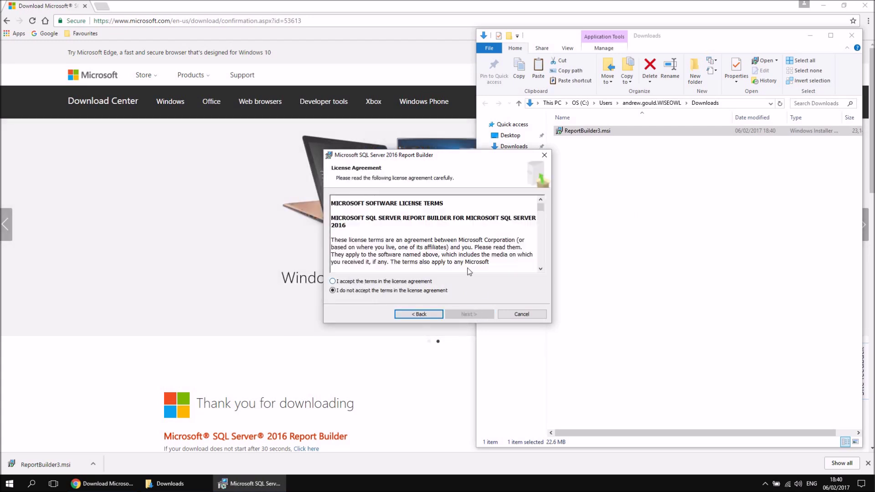
{"action": "left_click", "coordinate": [541, 220]}
{"action": "left_click_drag", "start_coordinate": [540, 219], "coordinate": [541, 260]}
{"action": "left_click", "coordinate": [395, 282]}
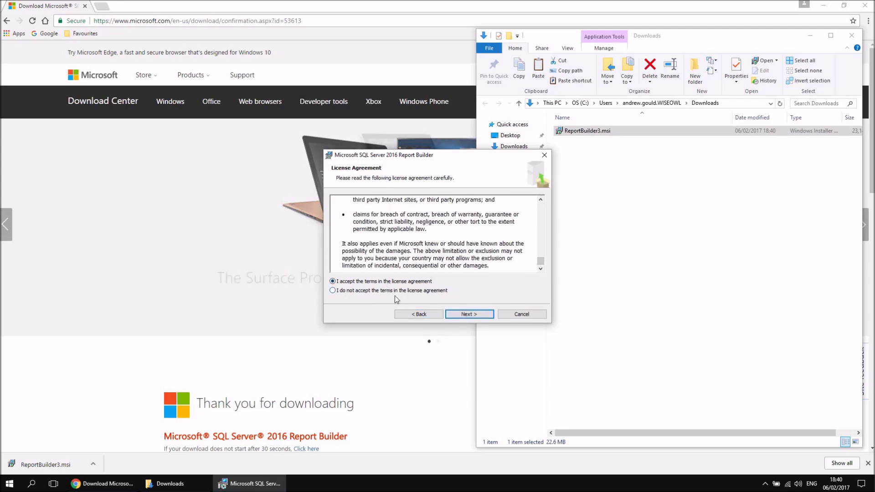
{"action": "left_click", "coordinate": [472, 315]}
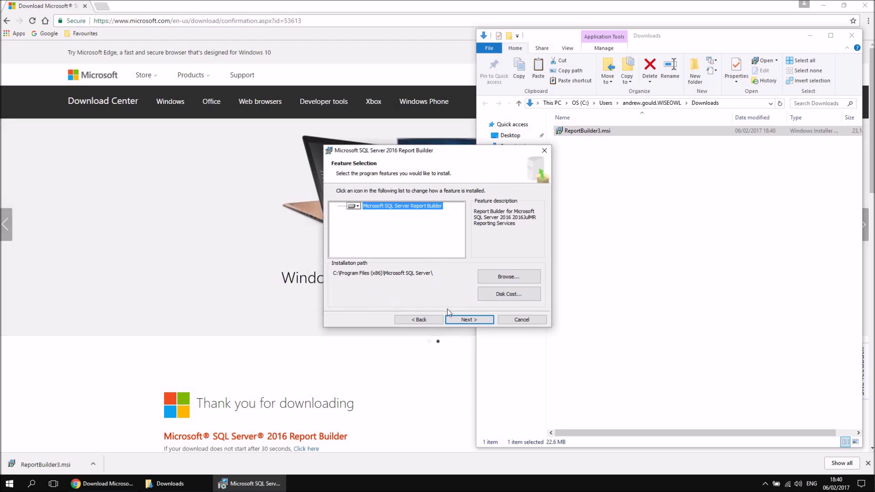
Step: Install Report Builder with the default feature and path, leave the target server URL empty, and allow the changes to the device
{"action": "left_click", "coordinate": [470, 322]}
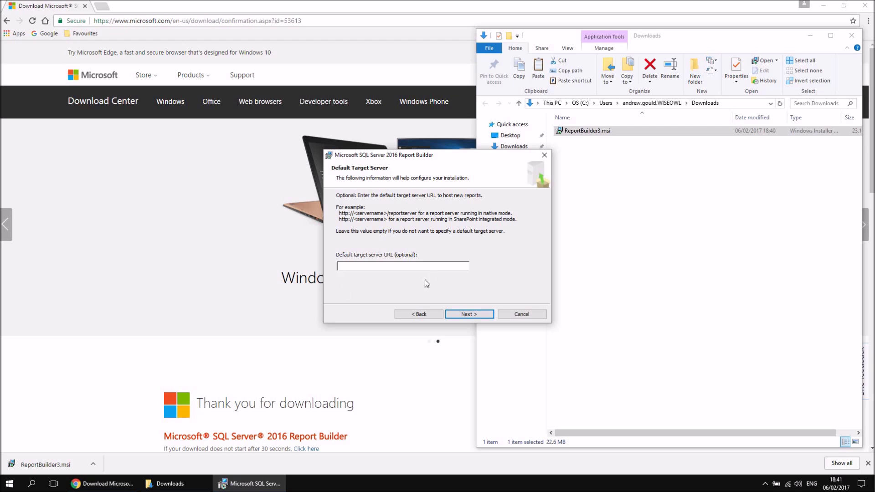
{"action": "left_click", "coordinate": [473, 315]}
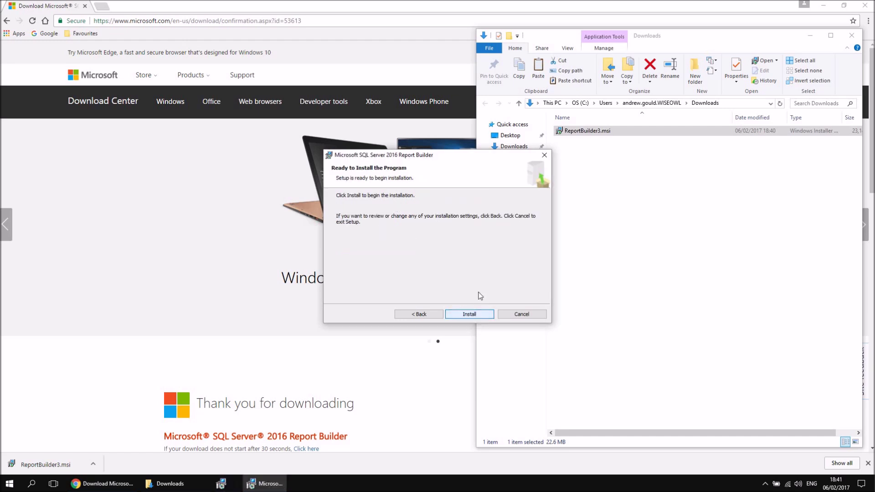
{"action": "left_click", "coordinate": [469, 313]}
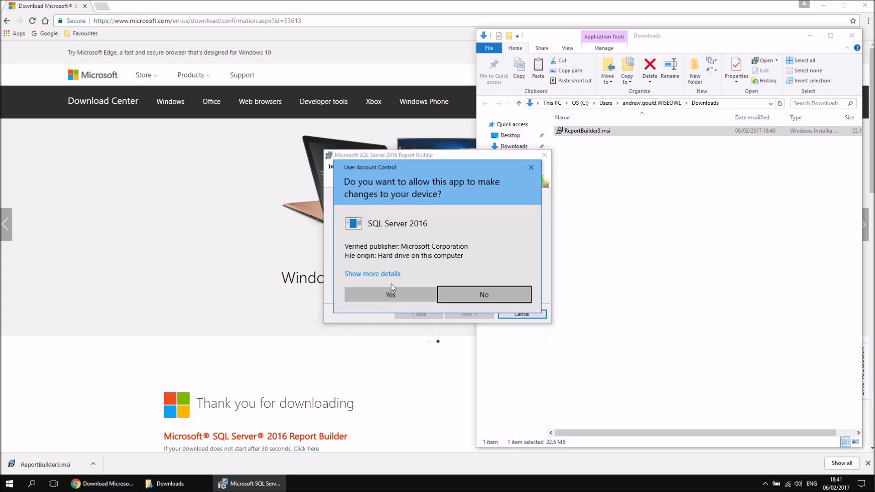
{"action": "left_click", "coordinate": [389, 295]}
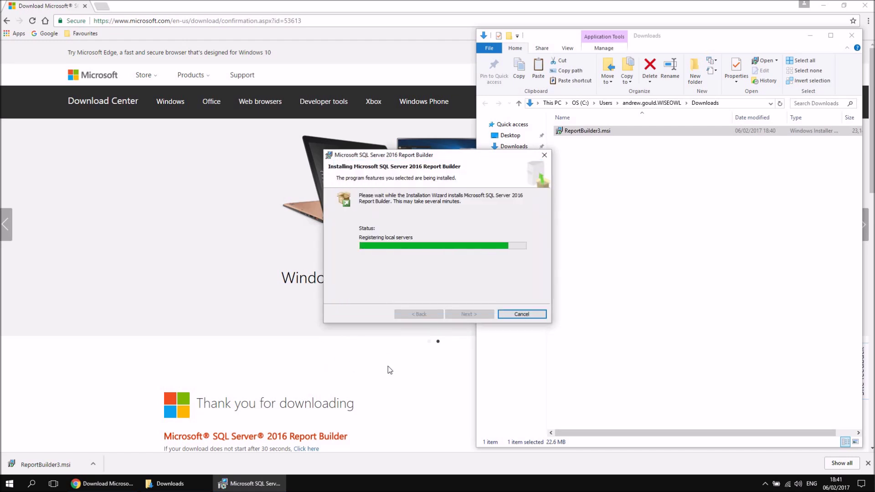
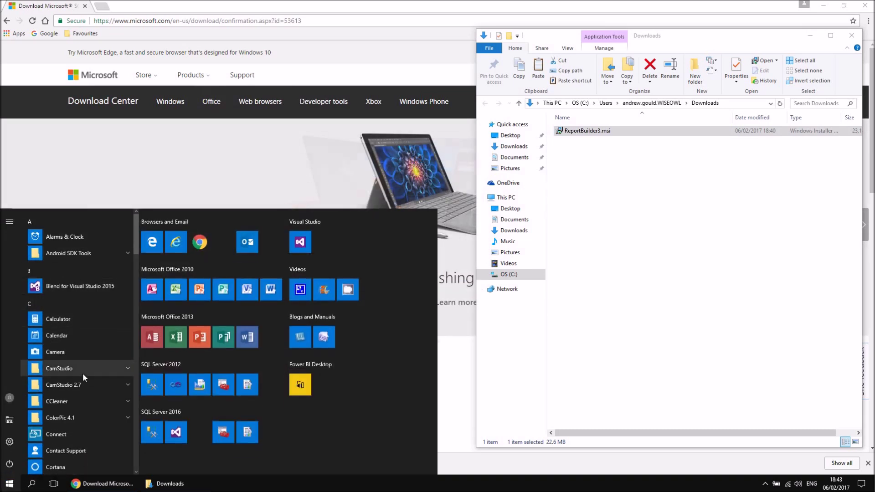
Step: Find Report Builder in the Microsoft SQL Server 2016 2016JulMR Report Builder program folder and pin it to Start
{"action": "scroll", "coordinate": [83, 342], "scroll_direction": "down", "scroll_amount": 4}
{"action": "scroll", "coordinate": [86, 338], "scroll_direction": "down", "scroll_amount": 10}
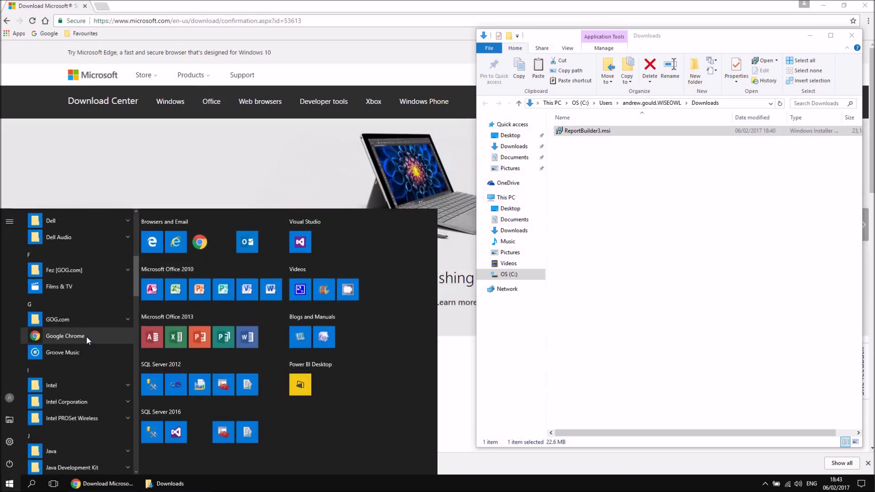
{"action": "scroll", "coordinate": [84, 339], "scroll_direction": "down", "scroll_amount": 4}
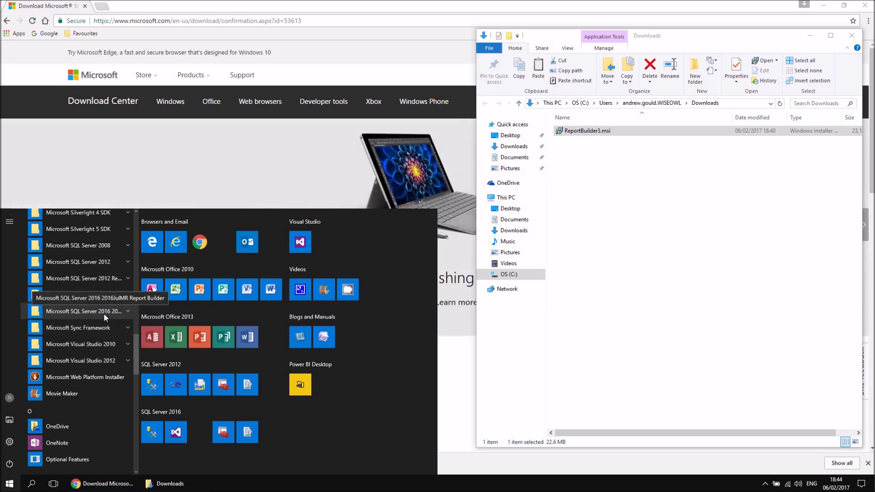
{"action": "left_click", "coordinate": [127, 313]}
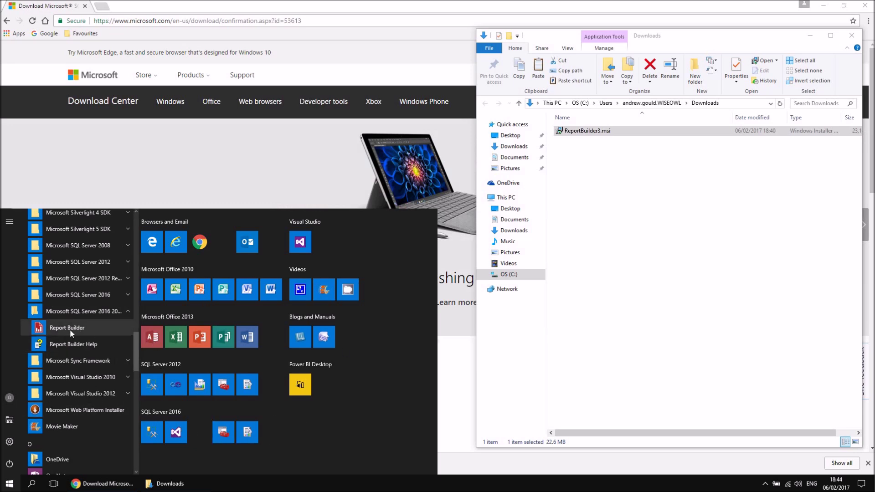
{"action": "right_click", "coordinate": [70, 329]}
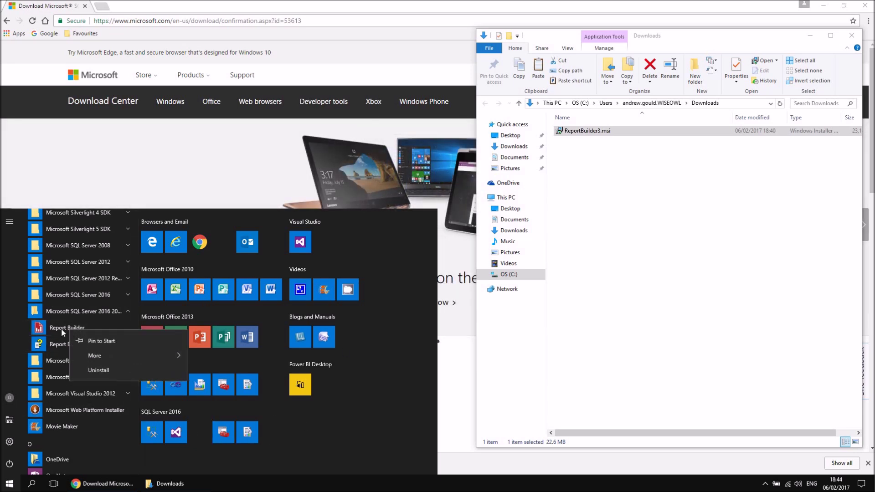
{"action": "left_click", "coordinate": [95, 342]}
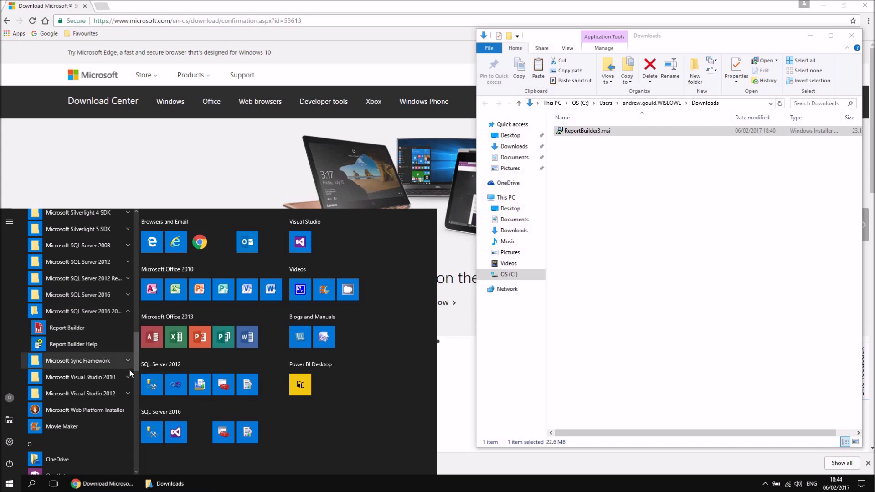
Step: Resize the pinned Report Builder tile to a small tile and move it into the empty gap in the SQL Server 2016 group
{"action": "right_click", "coordinate": [313, 444]}
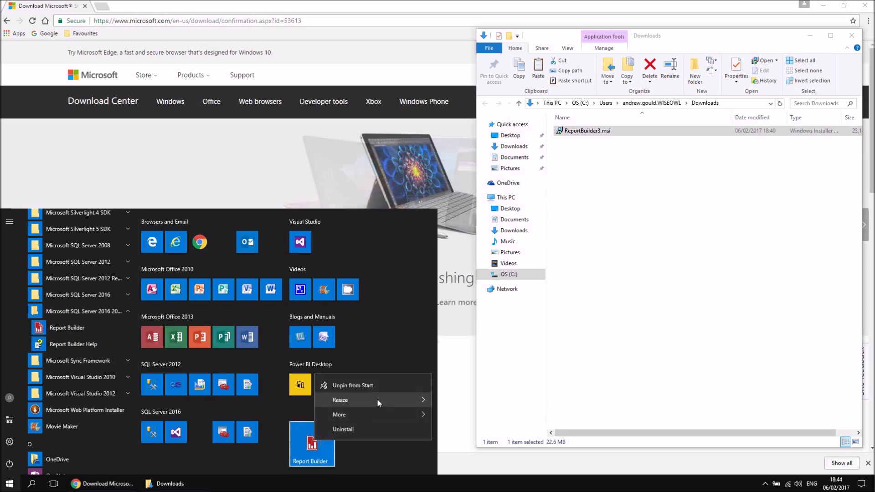
{"action": "mouse_move", "coordinate": [376, 399]}
{"action": "left_click", "coordinate": [469, 405]}
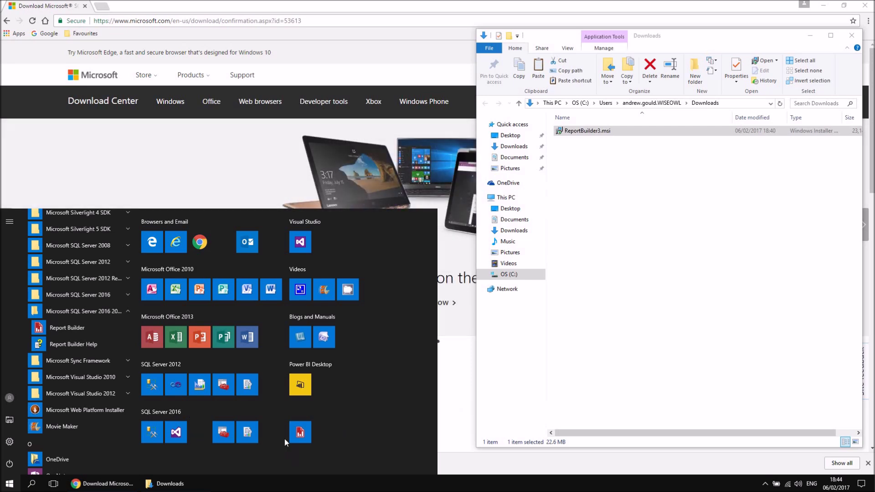
{"action": "left_click_drag", "start_coordinate": [300, 435], "coordinate": [199, 438]}
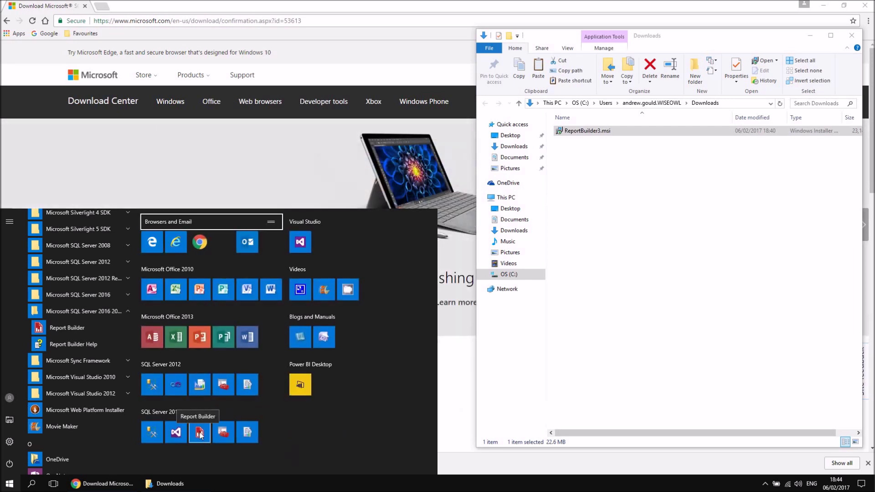
Step: Launch Report Builder from its Start tile and dismiss the Getting Started dialog to reach the untitled report
{"action": "left_click", "coordinate": [200, 433]}
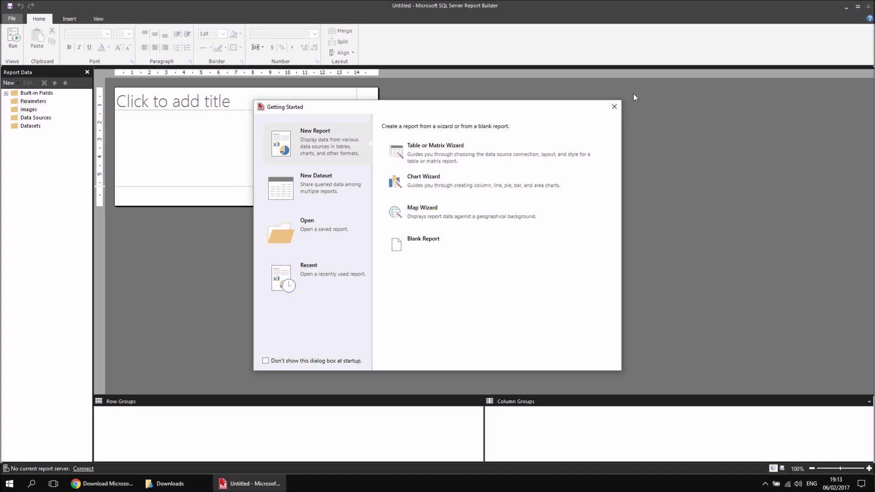
{"action": "left_click", "coordinate": [615, 109]}
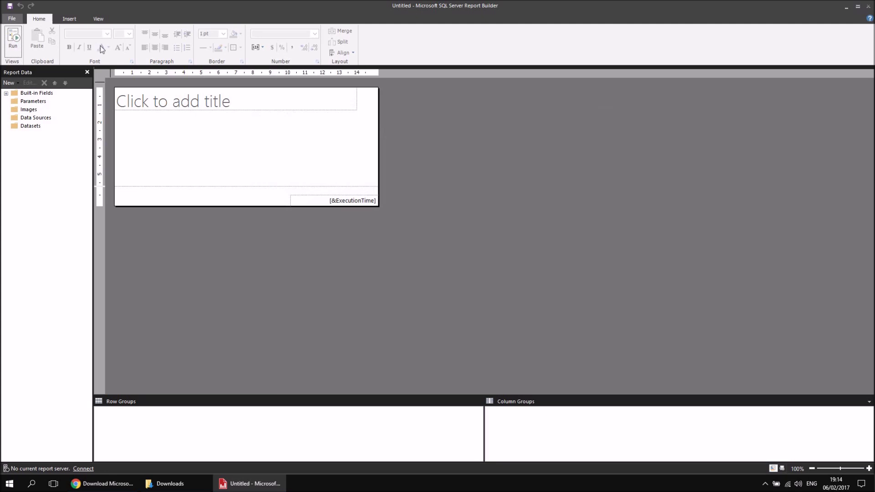
Step: Select the report title box, examine the formatting, insertion and display commands, and temporarily show the Properties pane
{"action": "left_click", "coordinate": [249, 111]}
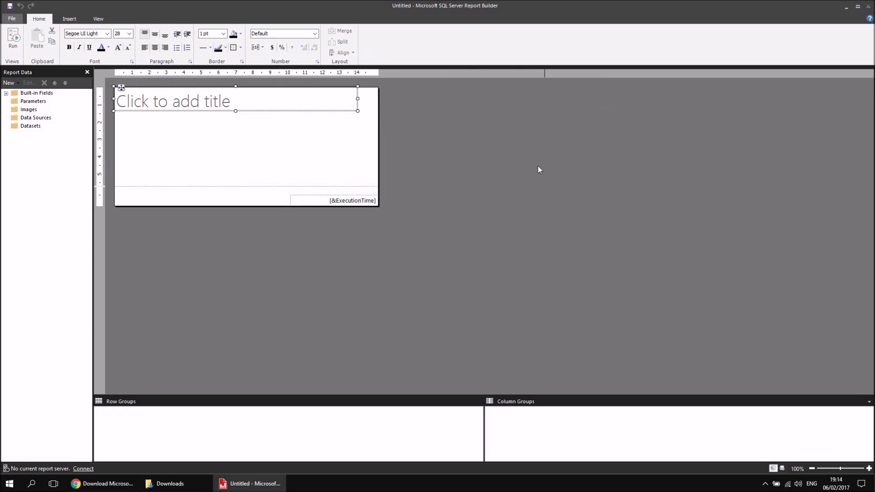
{"action": "left_click", "coordinate": [71, 20]}
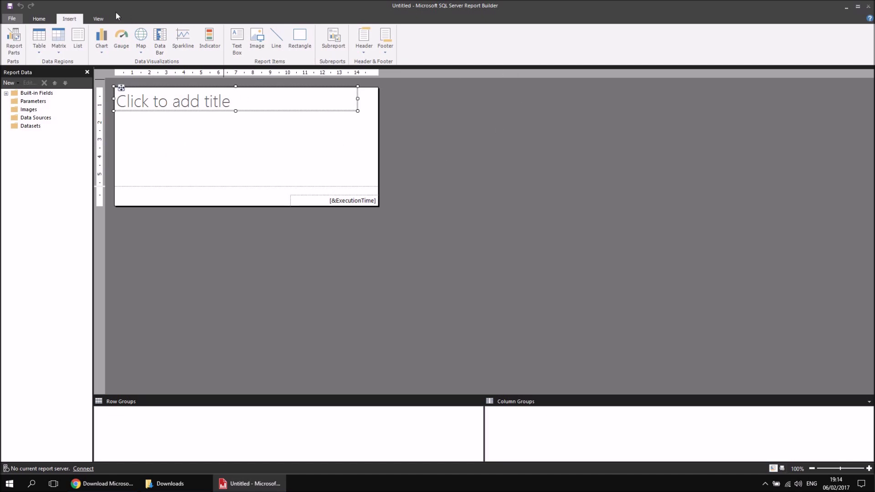
{"action": "left_click", "coordinate": [98, 19]}
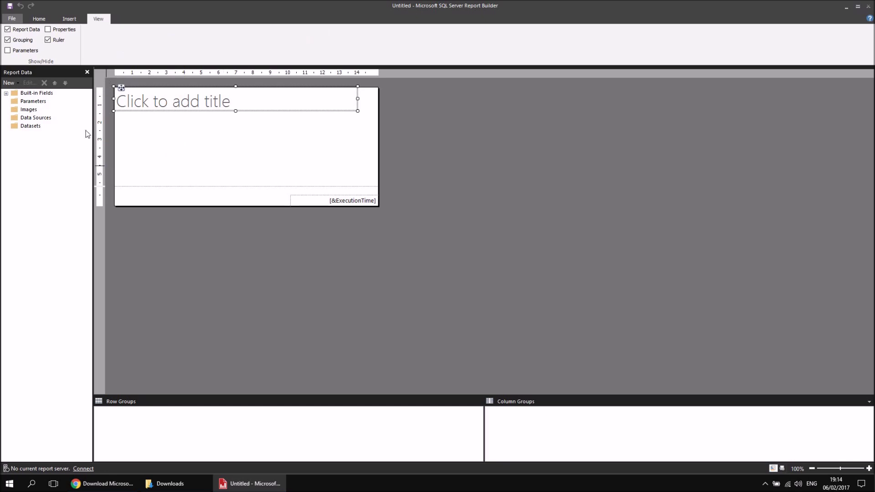
{"action": "left_click", "coordinate": [47, 30]}
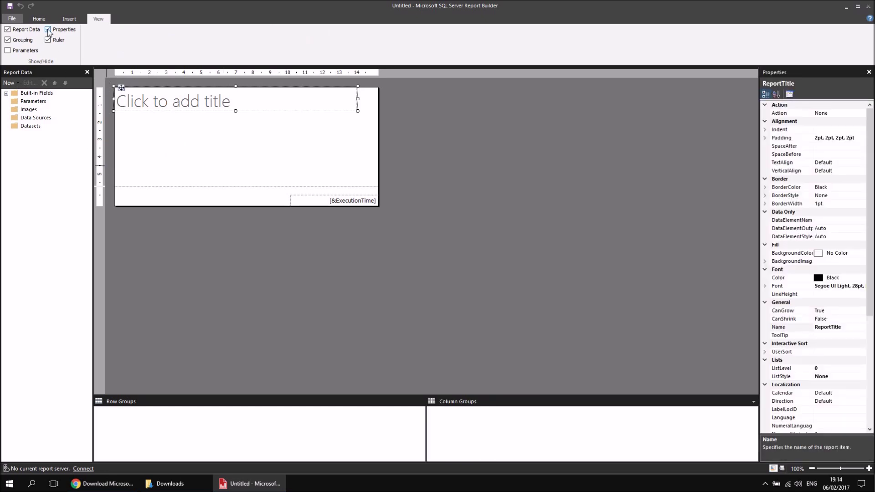
{"action": "left_click", "coordinate": [48, 30]}
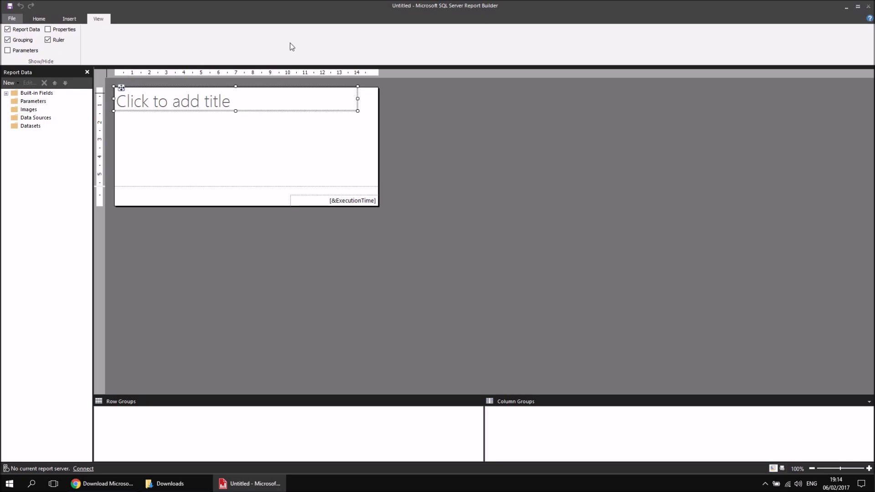
Step: Review the file commands and the Report Builder Options settings, leaving the options without making changes
{"action": "left_click", "coordinate": [12, 19]}
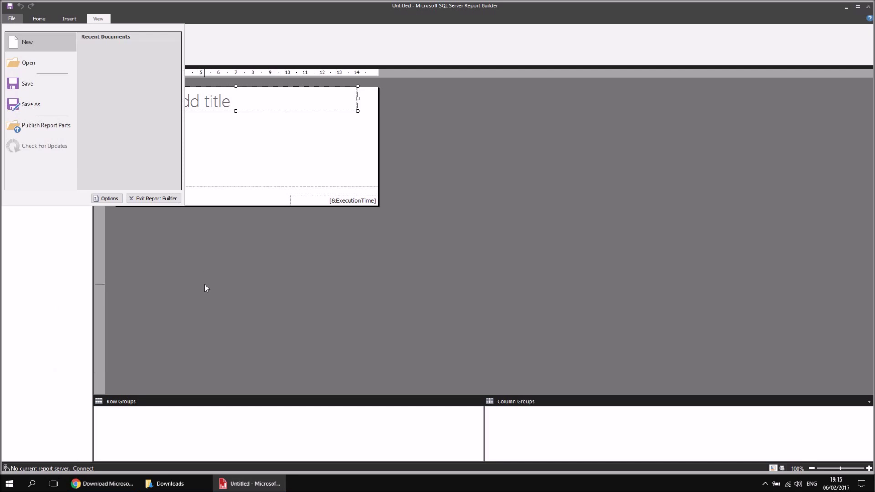
{"action": "left_click", "coordinate": [108, 199]}
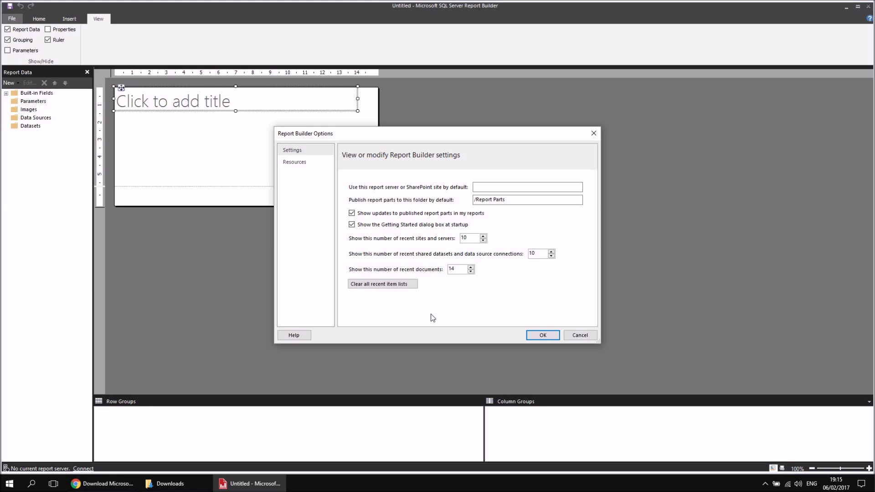
{"action": "left_click", "coordinate": [578, 337]}
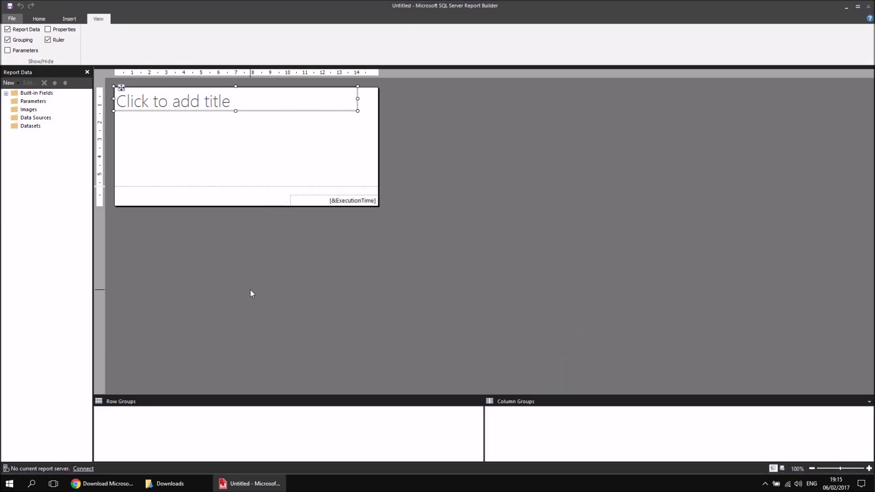